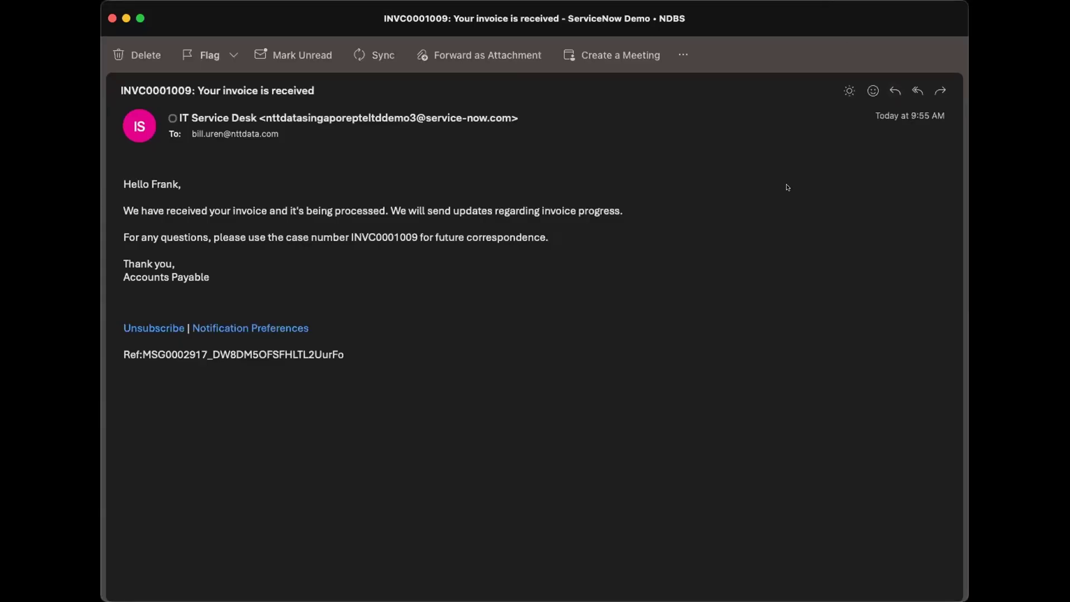
Select case number INVC0001009 in the Outlook email and switch to the Source-to-Pay Workspace.
{"action": "double_click", "coordinate": [393, 236]}
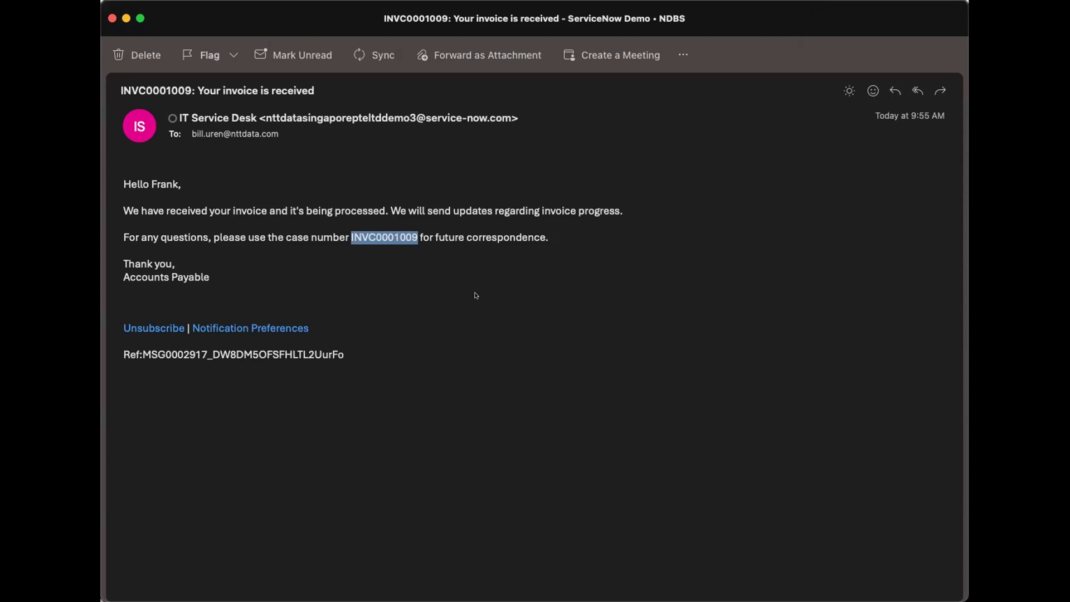
{"action": "key", "text": "super+Tab"}
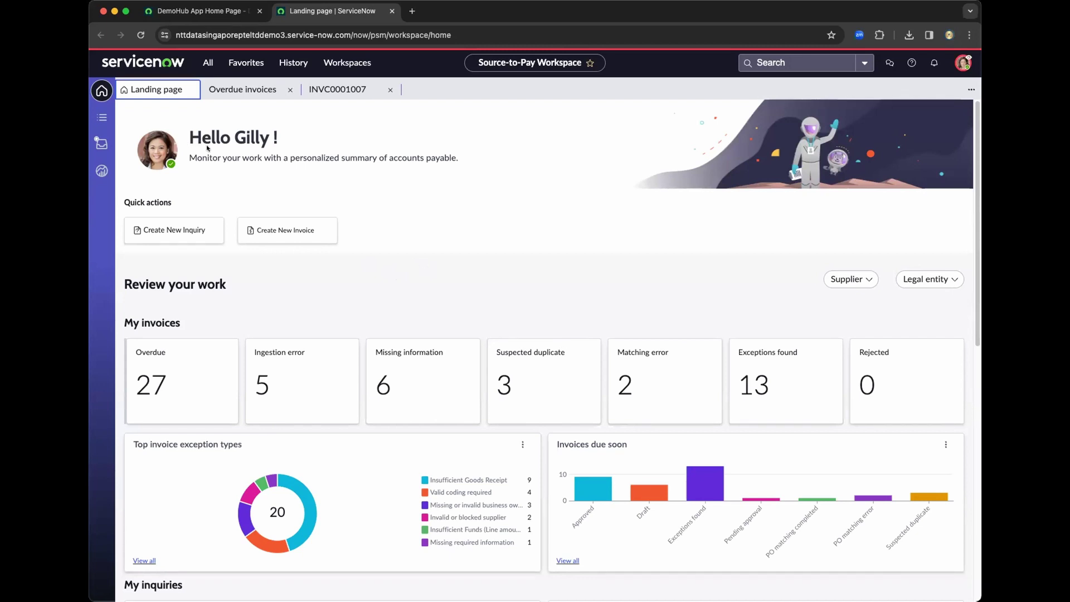
Sort the My team Backlog by ascending case number and open case INVC0001009.
{"action": "scroll", "coordinate": [398, 274], "scroll_direction": "down", "scroll_amount": 5}
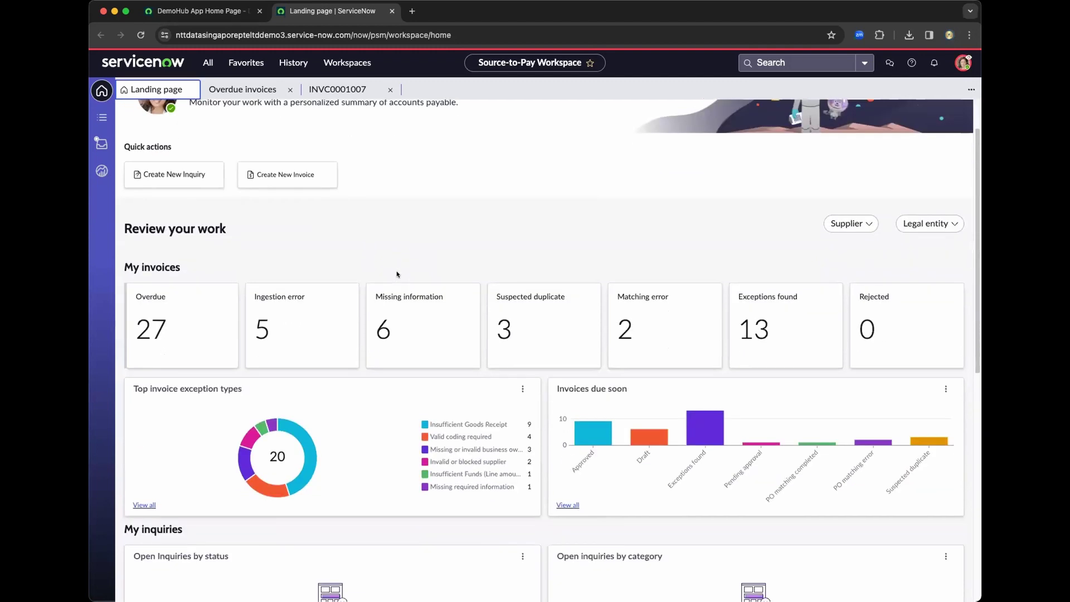
{"action": "scroll", "coordinate": [397, 274], "scroll_direction": "up", "scroll_amount": 5}
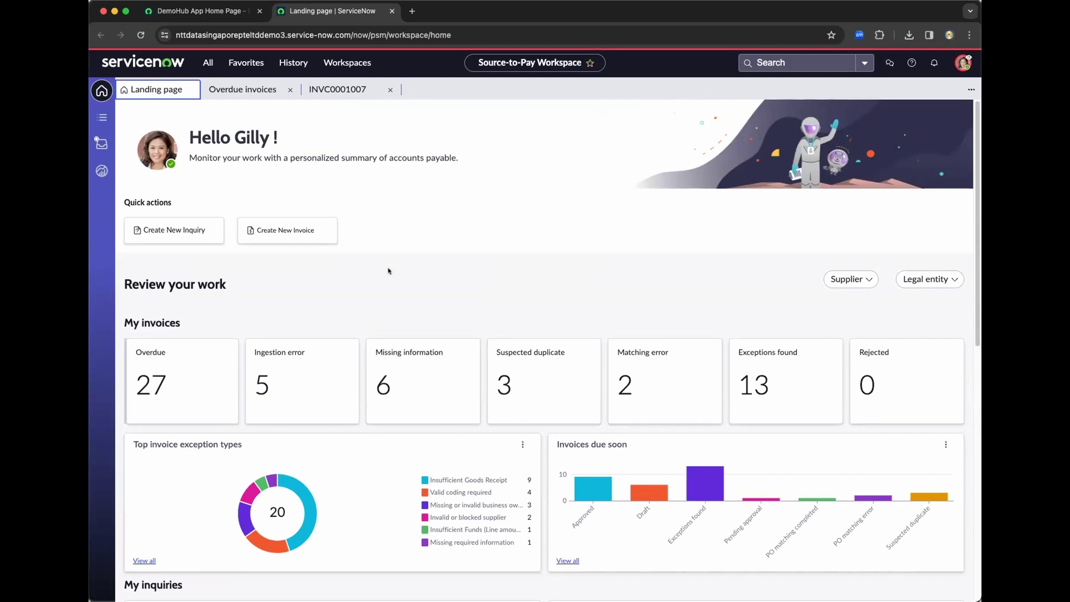
{"action": "scroll", "coordinate": [389, 271], "scroll_direction": "down", "scroll_amount": 1}
{"action": "scroll", "coordinate": [389, 270], "scroll_direction": "down", "scroll_amount": 1}
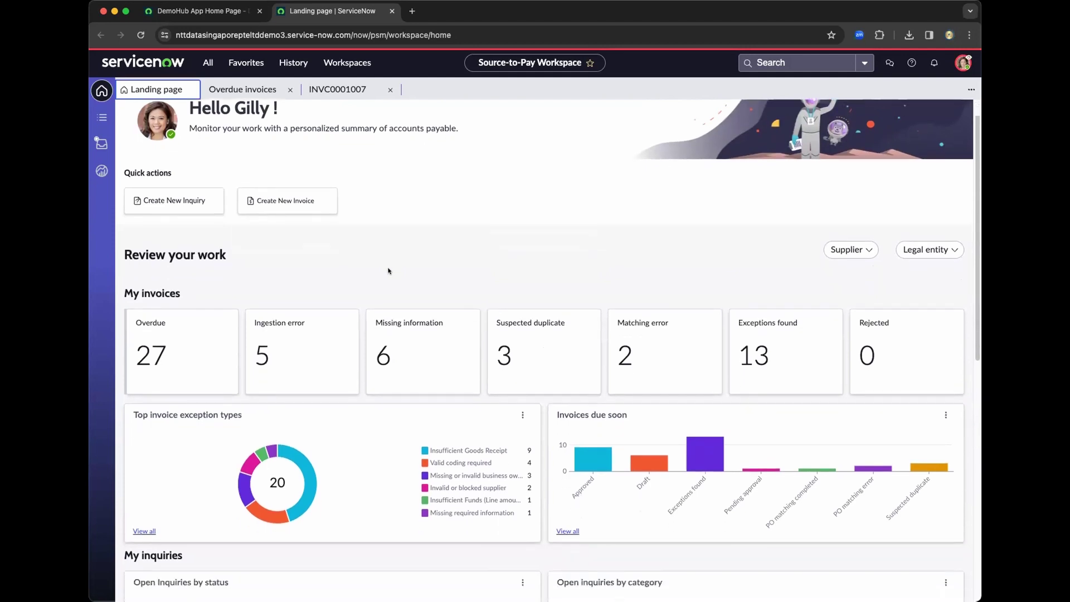
{"action": "scroll", "coordinate": [387, 266], "scroll_direction": "down", "scroll_amount": 1}
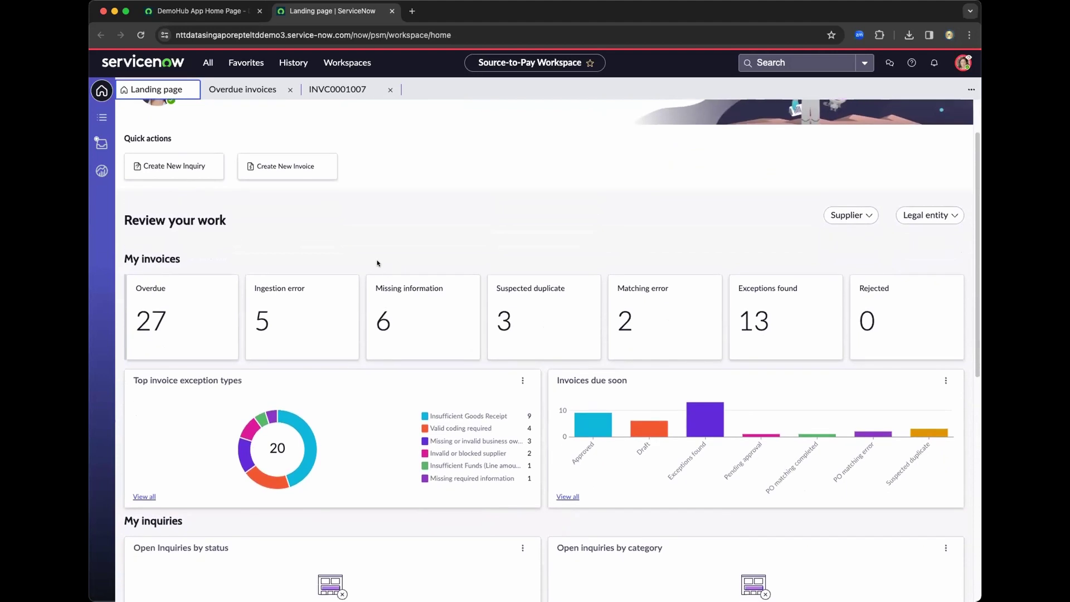
{"action": "scroll", "coordinate": [377, 263], "scroll_direction": "down", "scroll_amount": 5}
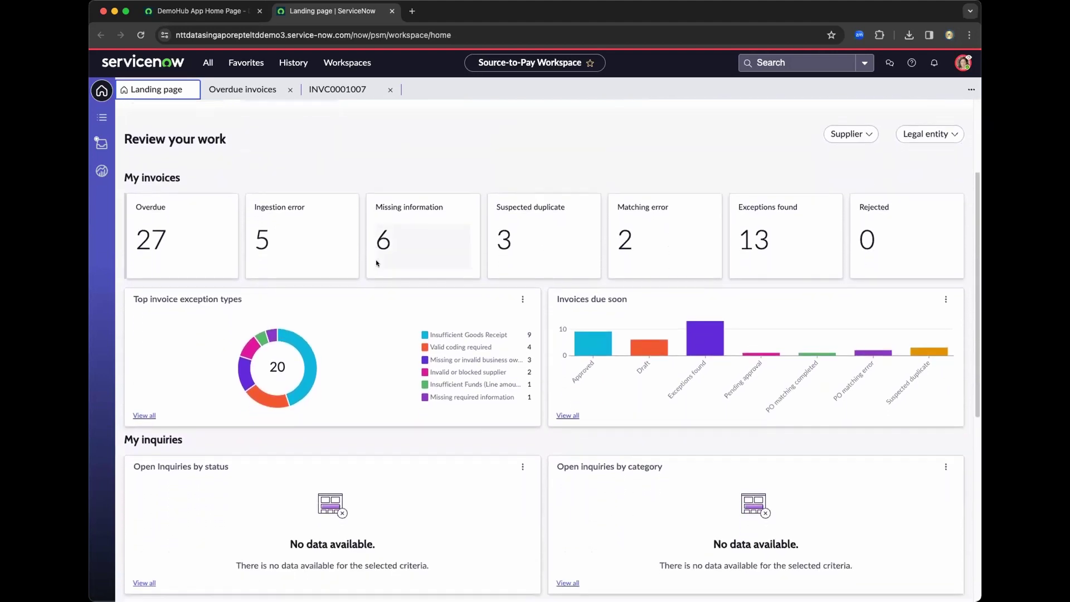
{"action": "scroll", "coordinate": [376, 263], "scroll_direction": "down", "scroll_amount": 3}
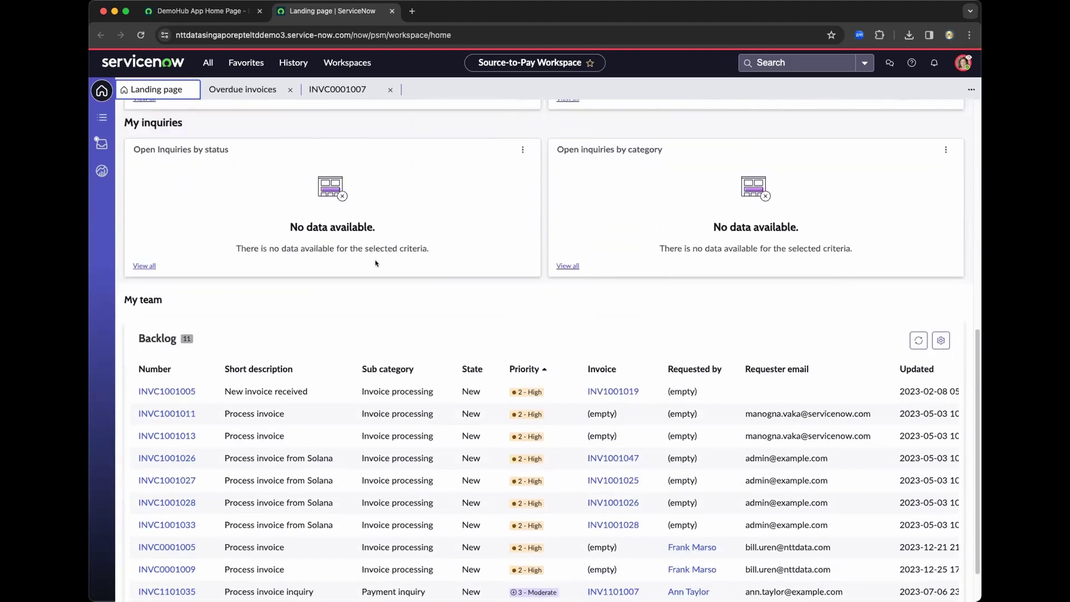
{"action": "scroll", "coordinate": [376, 263], "scroll_direction": "down", "scroll_amount": 1}
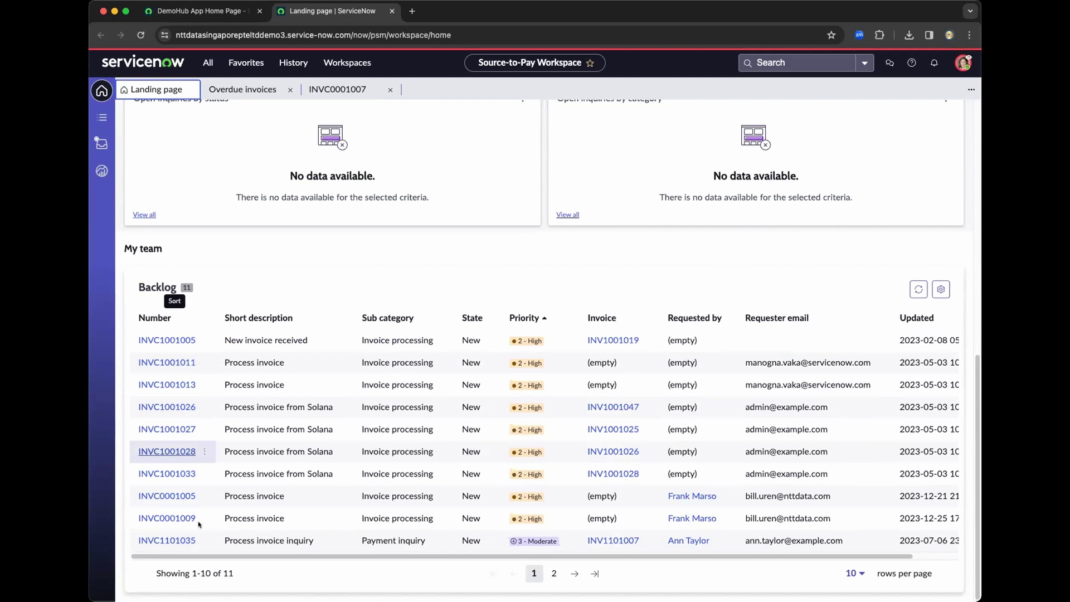
{"action": "left_click", "coordinate": [156, 318]}
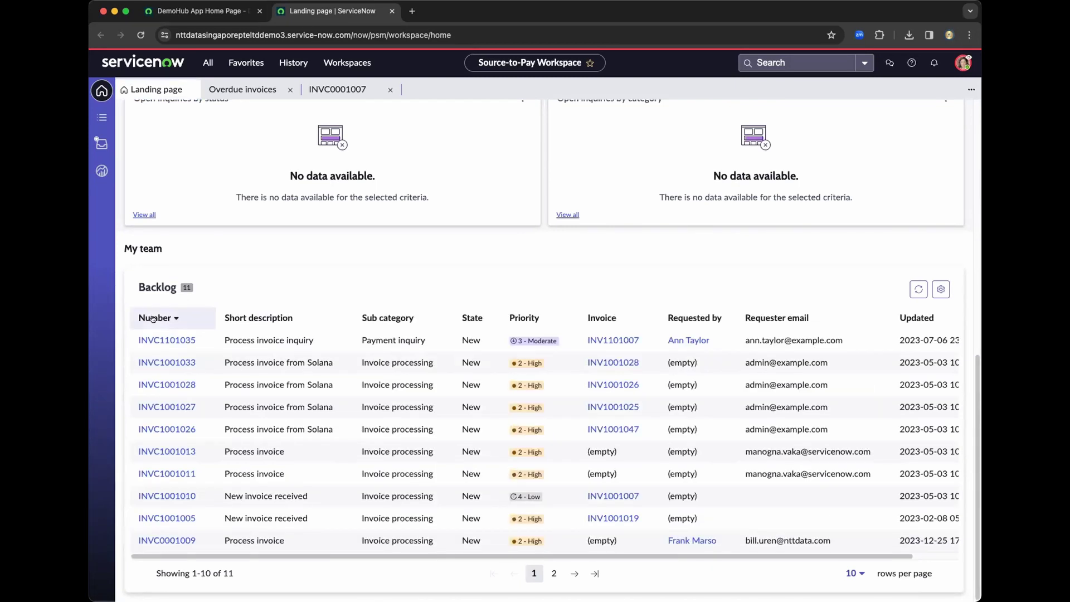
{"action": "left_click", "coordinate": [152, 318]}
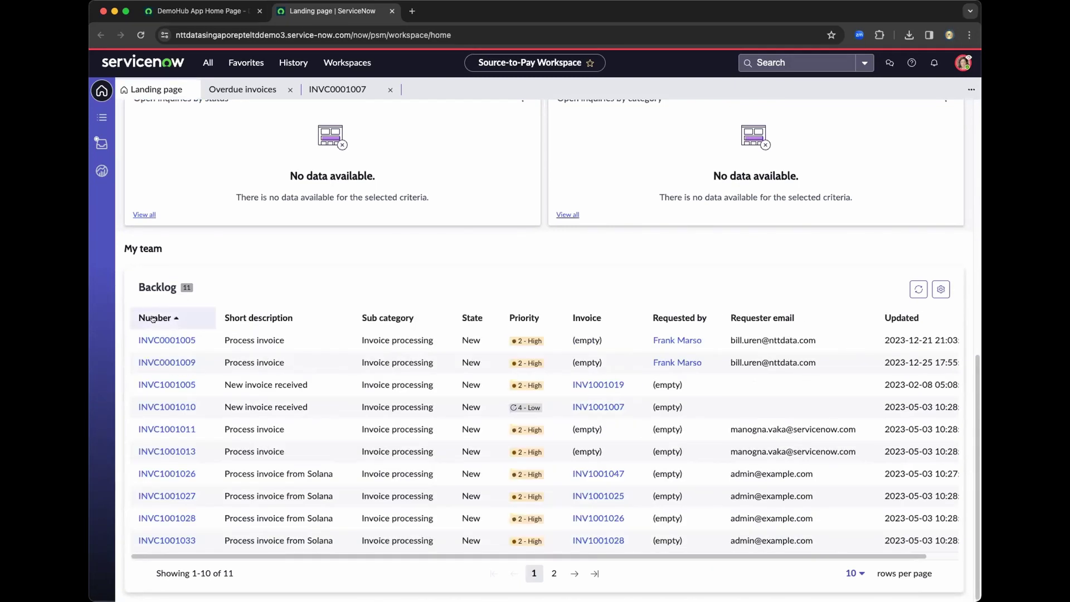
{"action": "left_click", "coordinate": [169, 362]}
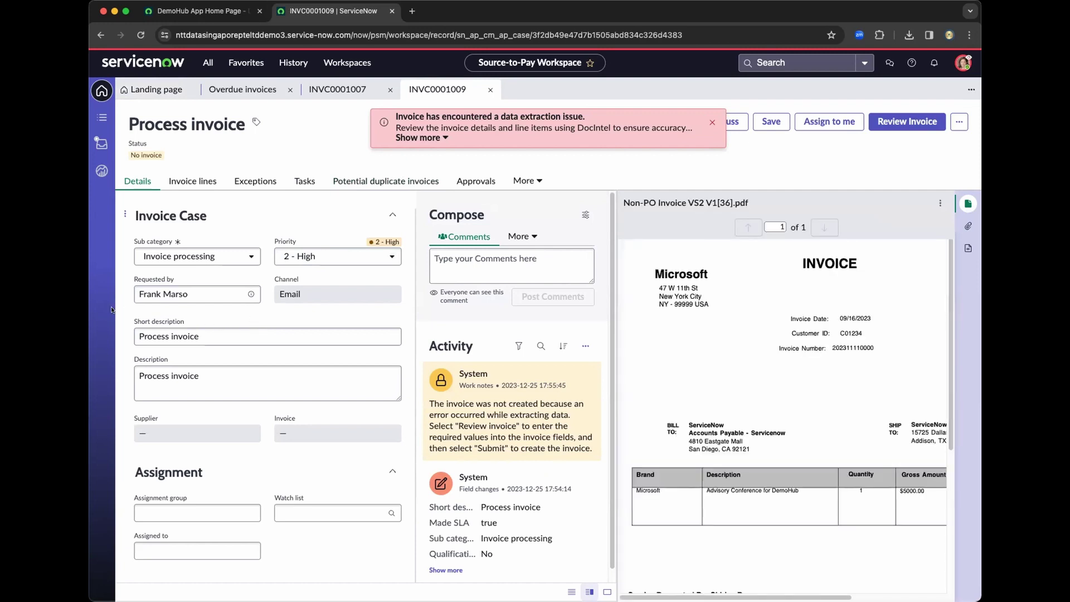
Widen the window, check the invoice PDF, and expand the red data-extraction warning in full.
{"action": "left_click_drag", "start_coordinate": [90, 334], "coordinate": [14, 334]}
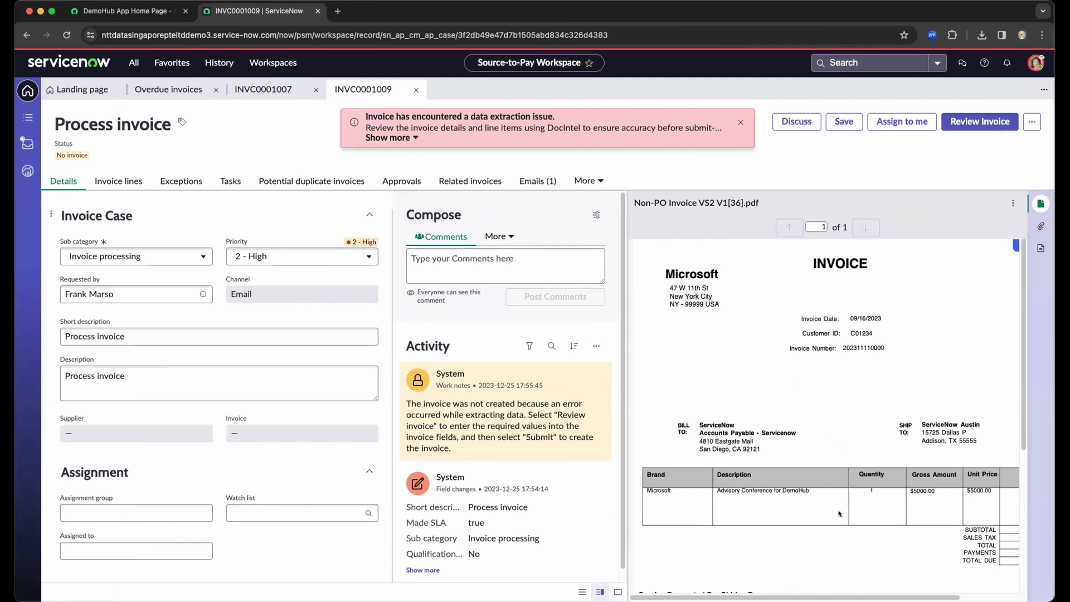
{"action": "scroll", "coordinate": [823, 418], "scroll_direction": "right", "scroll_amount": 3}
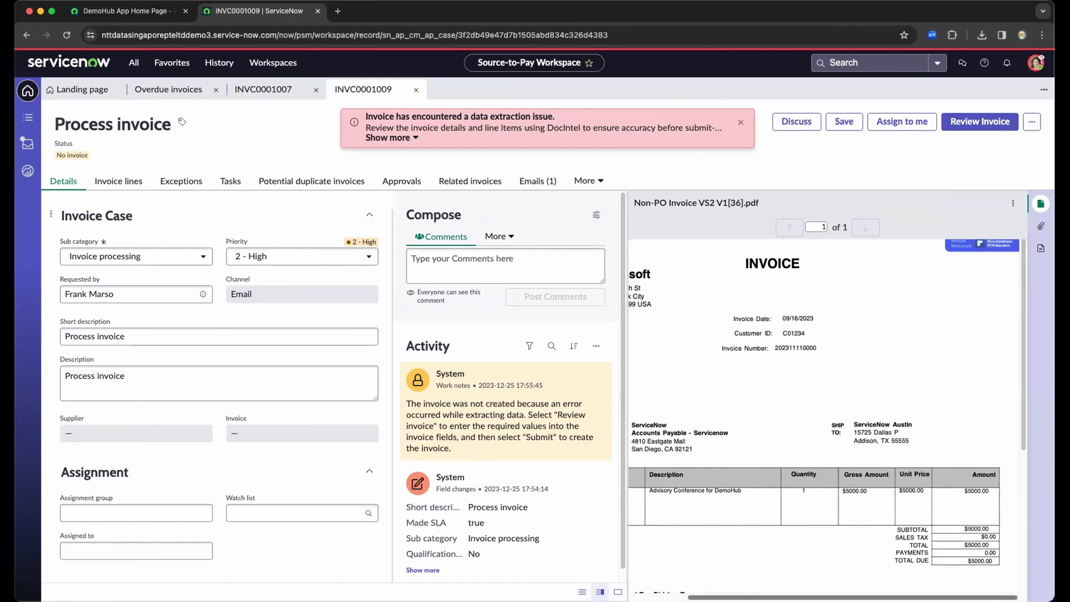
{"action": "scroll", "coordinate": [847, 594], "scroll_direction": "left", "scroll_amount": 3}
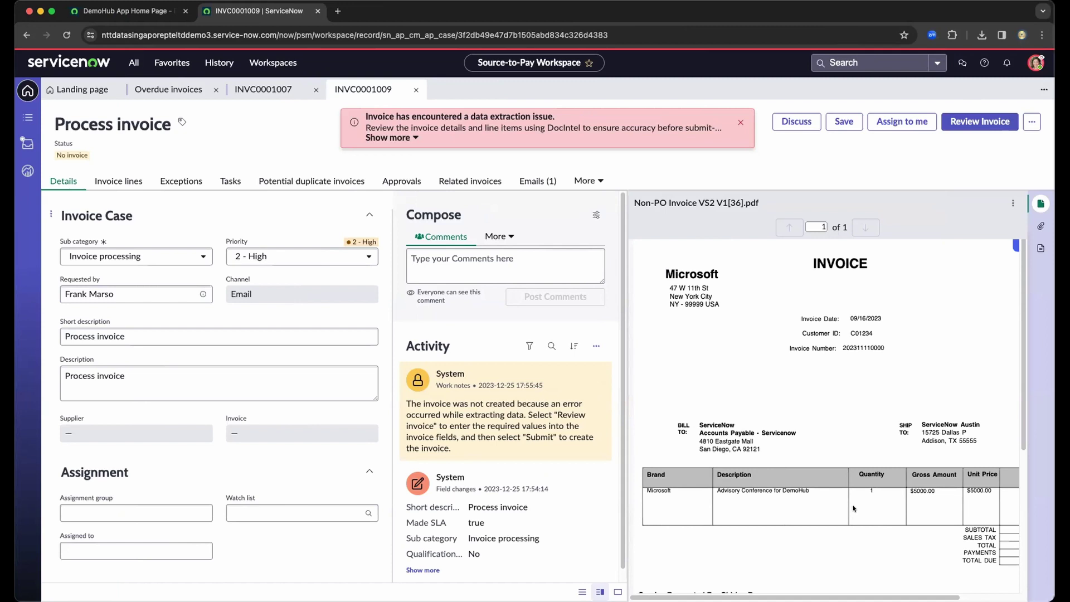
{"action": "scroll", "coordinate": [853, 508], "scroll_direction": "down", "scroll_amount": 5}
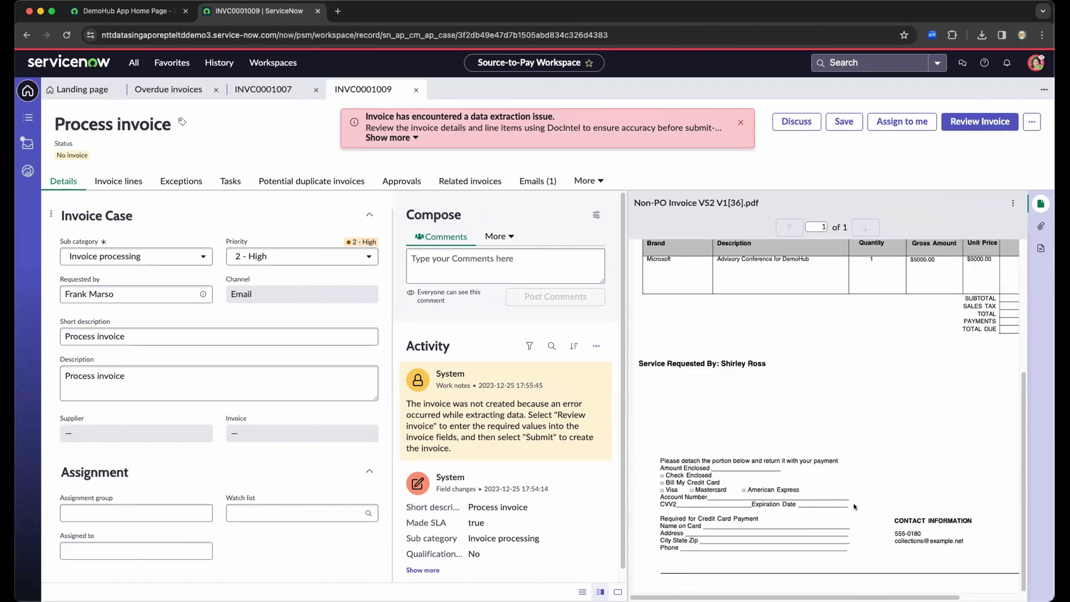
{"action": "scroll", "coordinate": [838, 443], "scroll_direction": "up", "scroll_amount": 5}
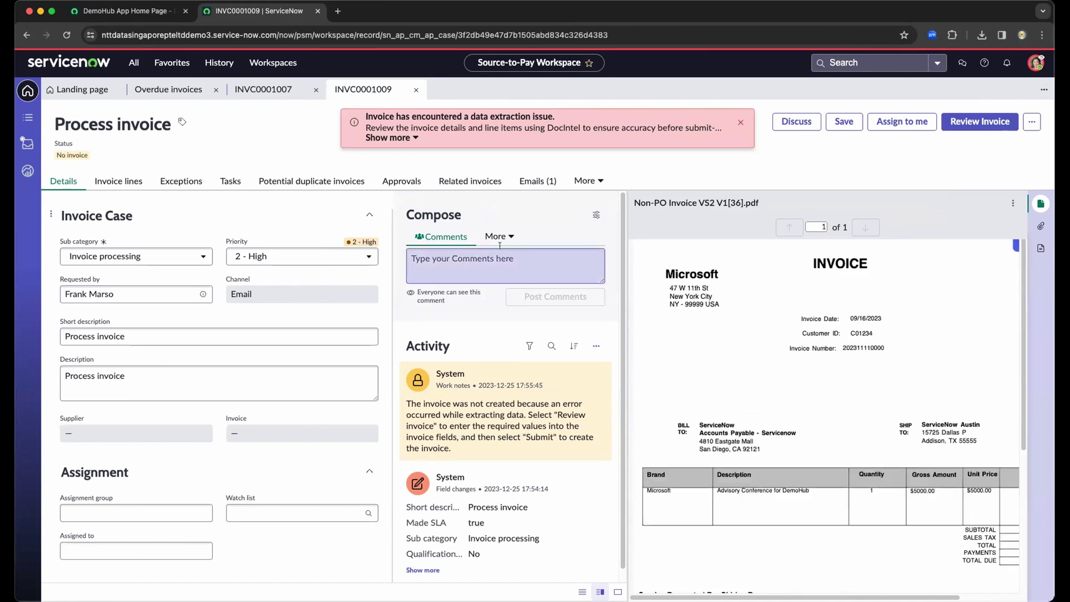
{"action": "left_click", "coordinate": [406, 139]}
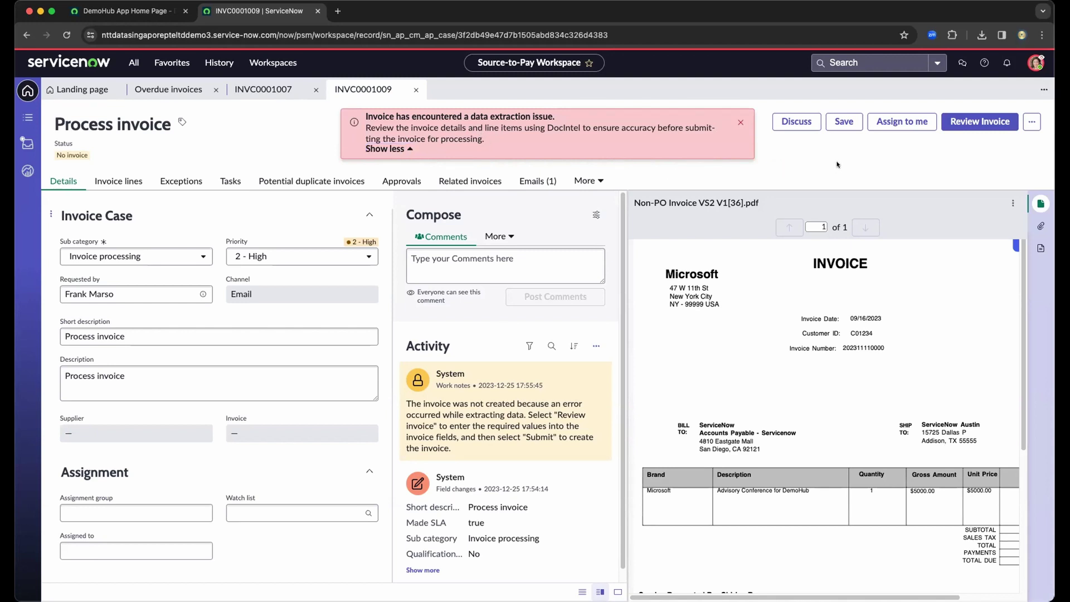
Open the DocIntel review and reload it so the invoice shows beside its 33 extracted fields.
{"action": "left_click", "coordinate": [963, 123]}
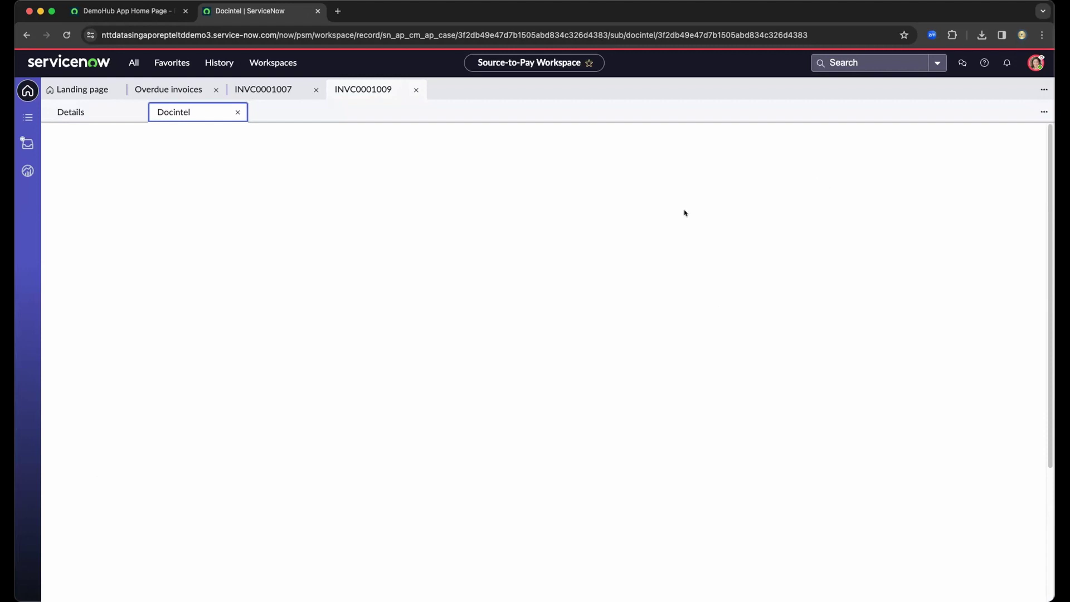
{"action": "right_click", "coordinate": [205, 114]}
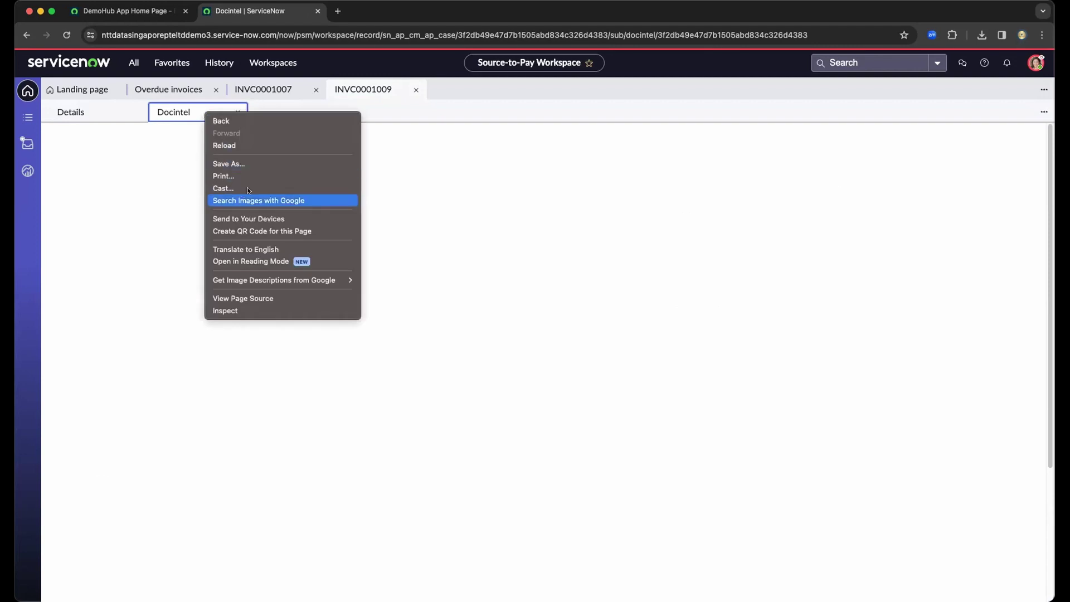
{"action": "left_click", "coordinate": [217, 145]}
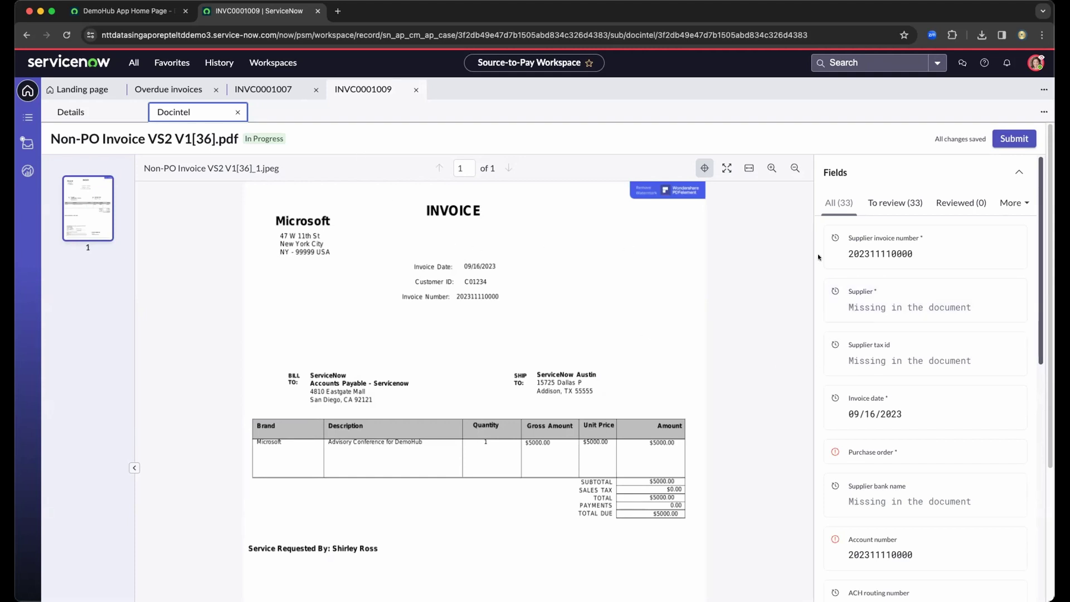
Confirm the supplier invoice number and set the missing Supplier field to Microsoft from the candidates.
{"action": "left_click", "coordinate": [883, 252]}
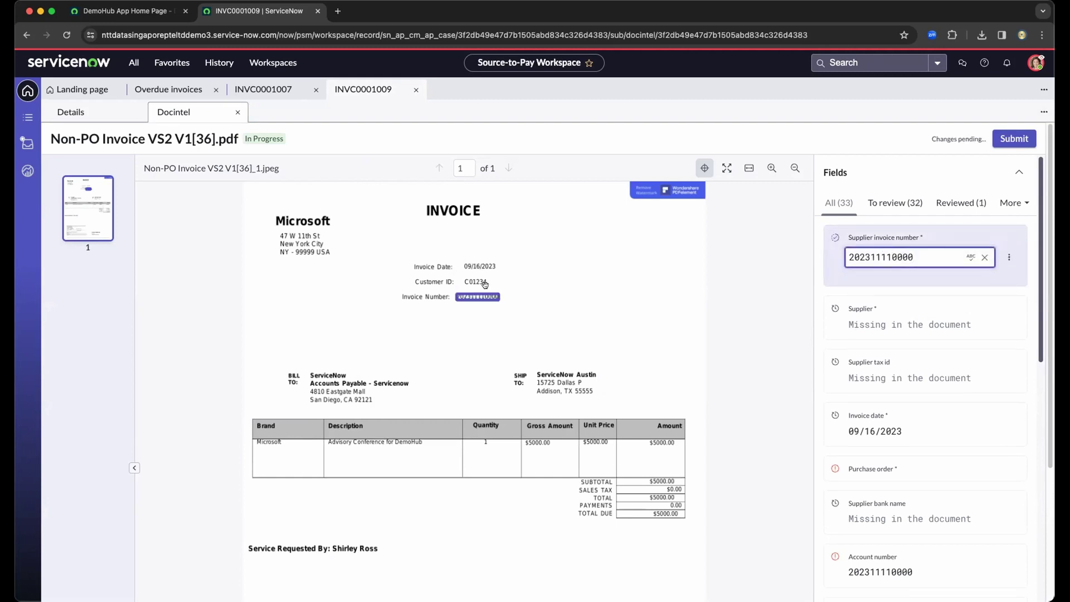
{"action": "left_click", "coordinate": [905, 312]}
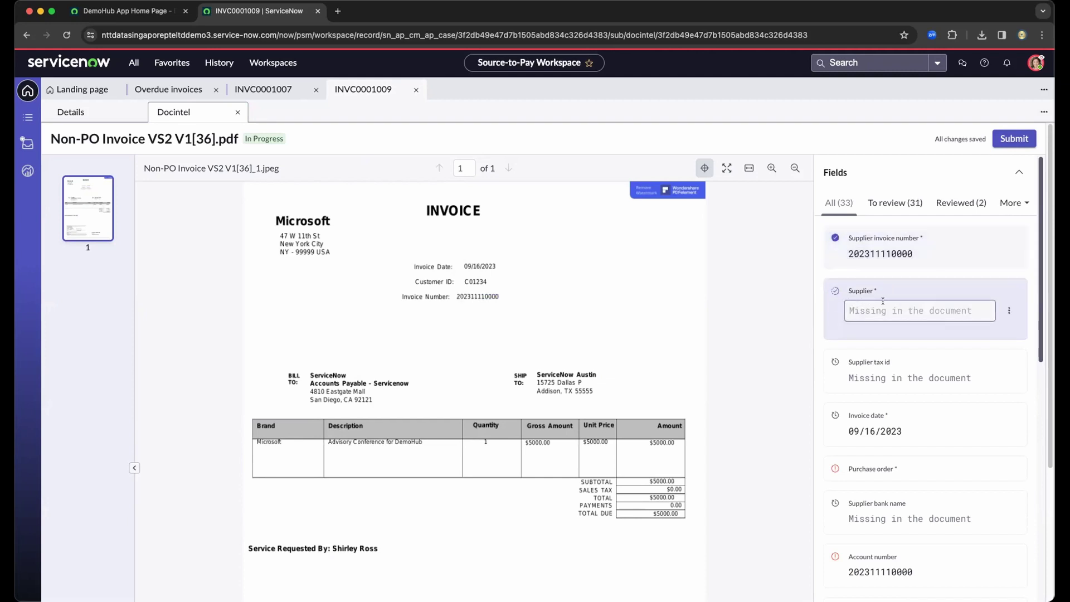
{"action": "left_click", "coordinate": [1009, 311]}
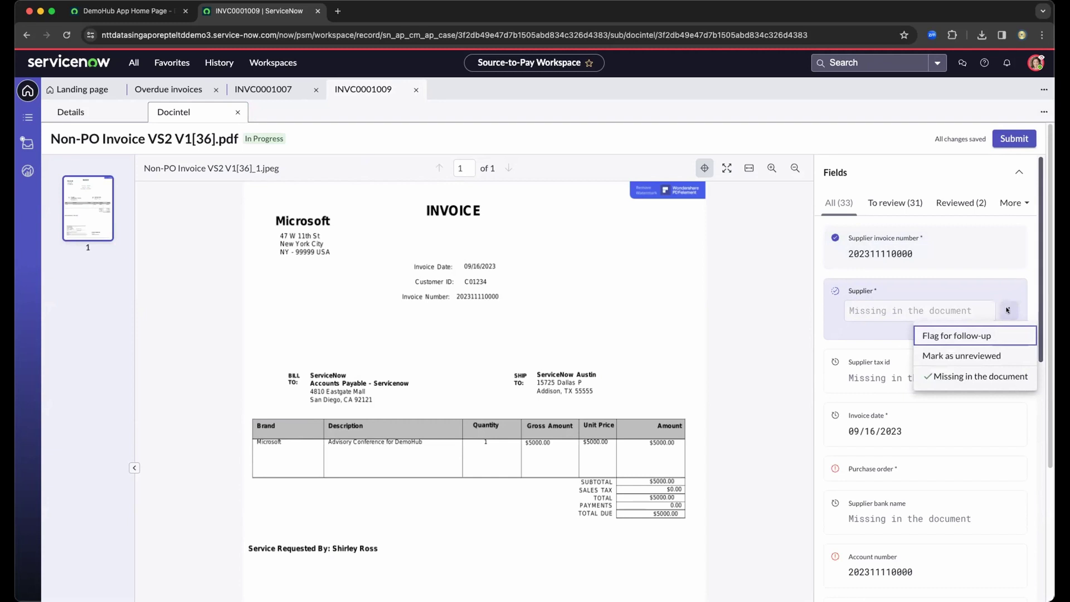
{"action": "left_click", "coordinate": [968, 377]}
{"action": "left_click", "coordinate": [907, 318]}
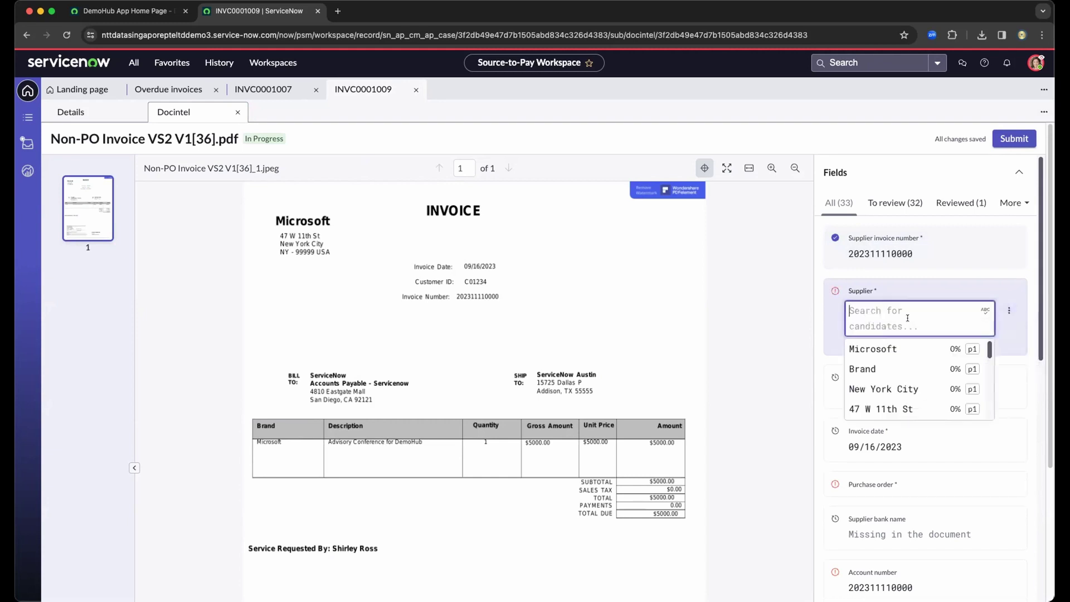
{"action": "left_click", "coordinate": [893, 348]}
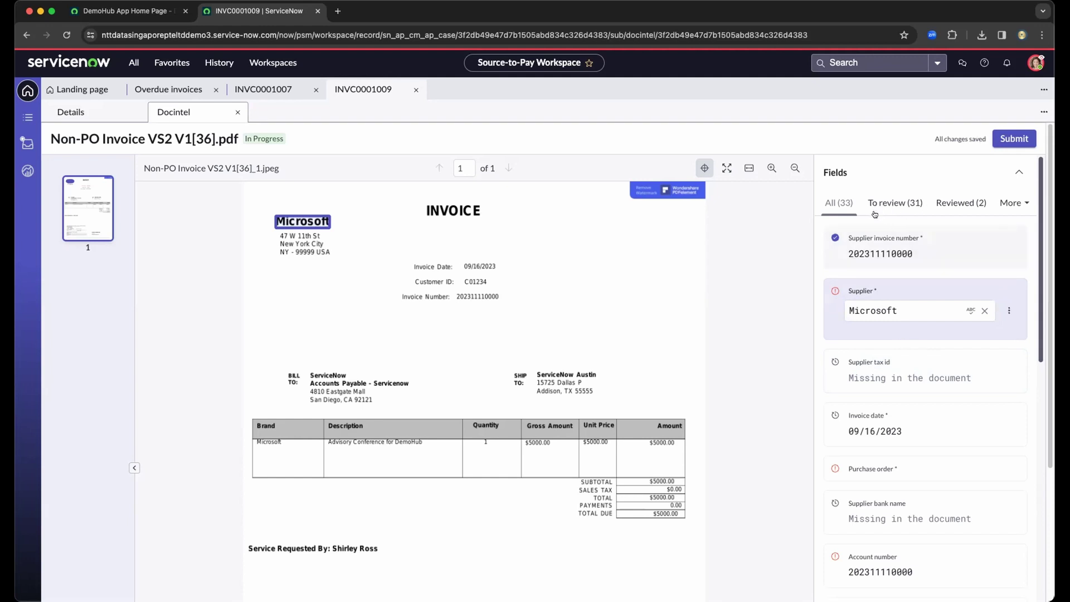
{"action": "scroll", "coordinate": [927, 272], "scroll_direction": "down", "scroll_amount": 3}
{"action": "scroll", "coordinate": [928, 272], "scroll_direction": "down", "scroll_amount": 15}
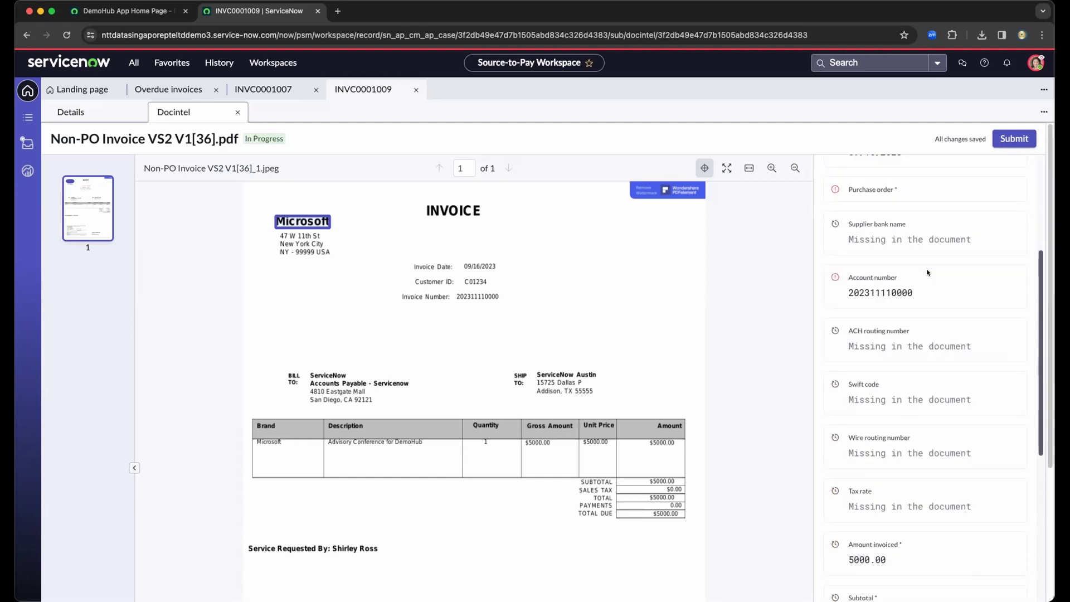
{"action": "scroll", "coordinate": [927, 272], "scroll_direction": "down", "scroll_amount": 1}
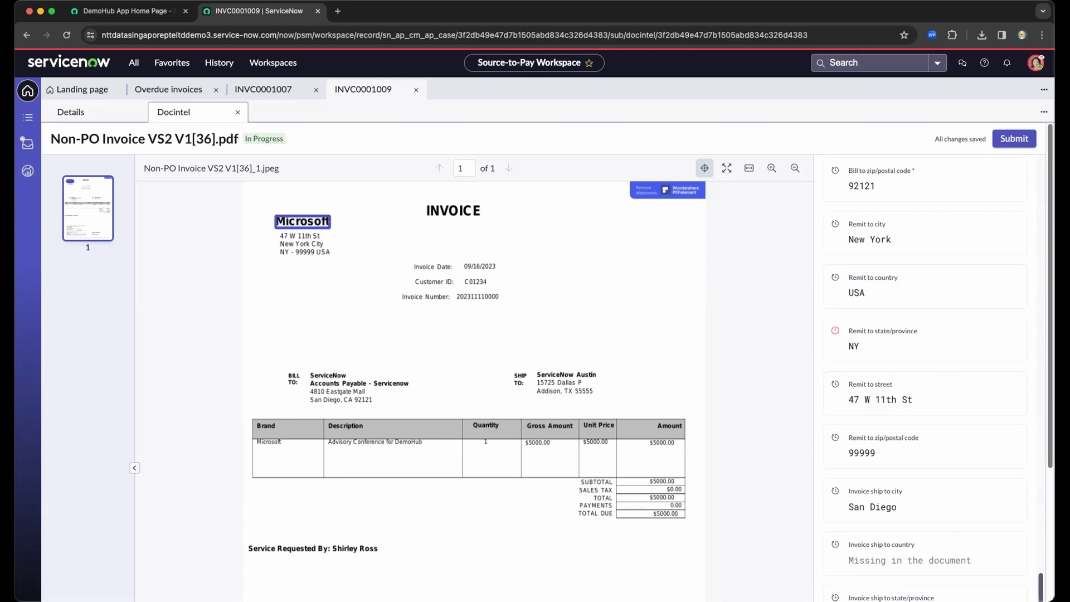
Open Invoice Lines and review the 'Advisory Conference for DemoHub' line: amount 5000.00, quantity 1.
{"action": "left_click_drag", "start_coordinate": [1040, 407], "coordinate": [1039, 540]}
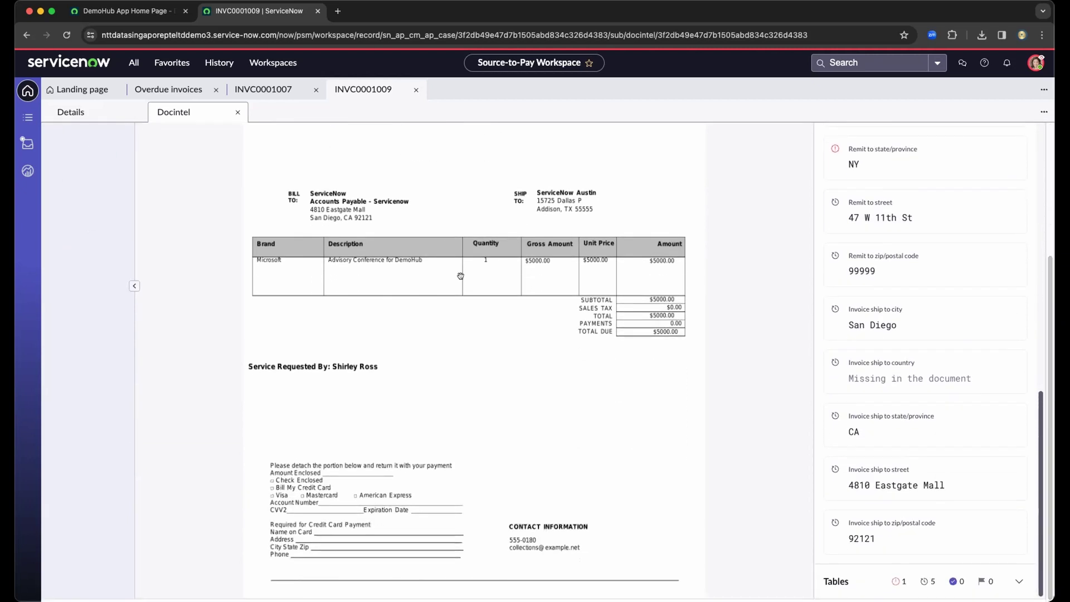
{"action": "scroll", "coordinate": [920, 557], "scroll_direction": "down", "scroll_amount": 2}
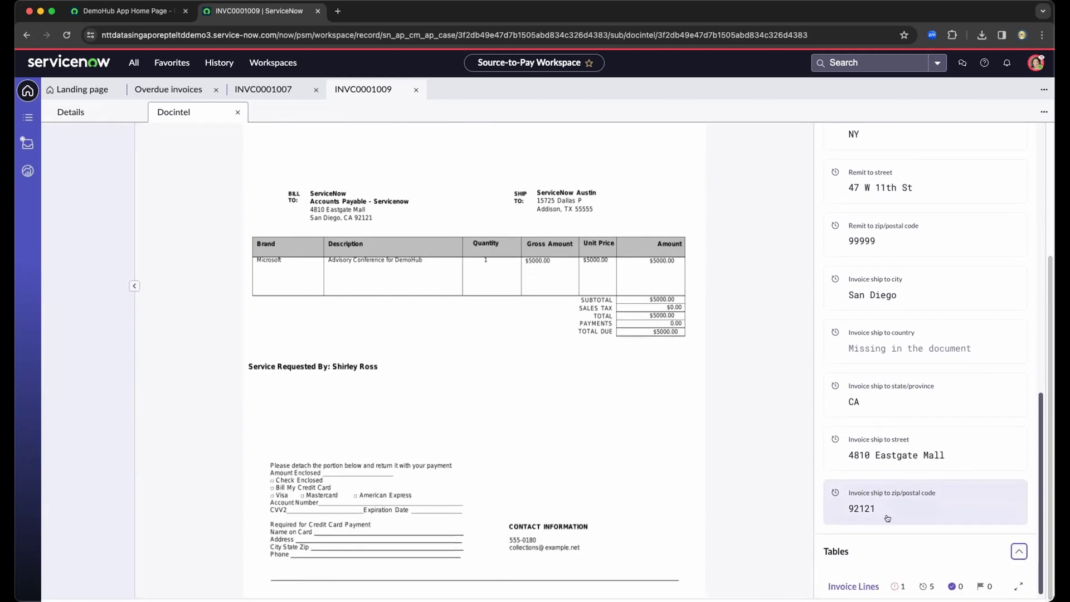
{"action": "left_click", "coordinate": [861, 575]}
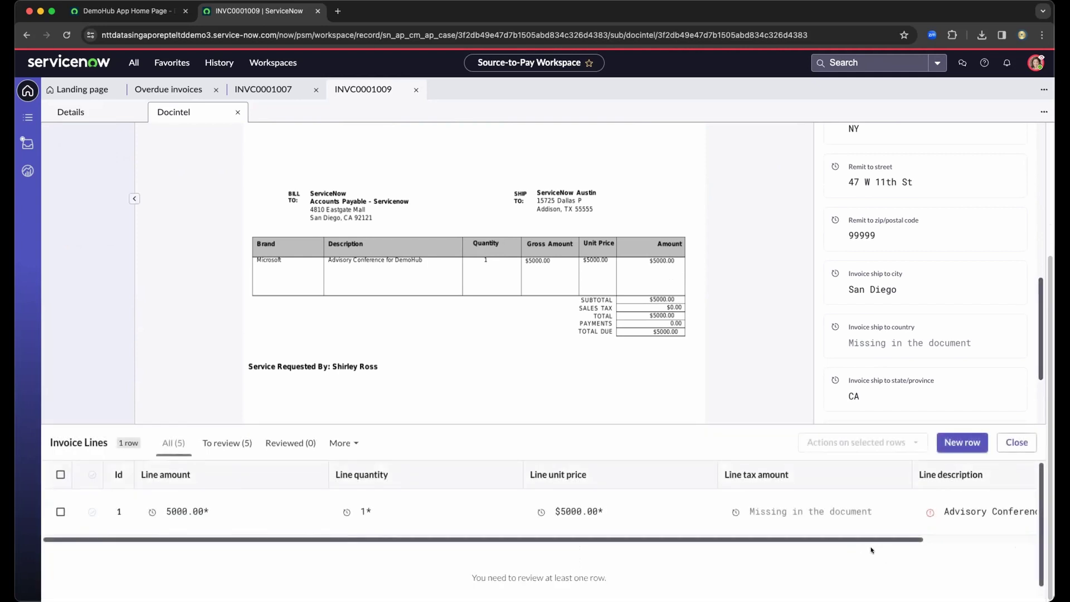
{"action": "scroll", "coordinate": [200, 546], "scroll_direction": "right", "scroll_amount": 3}
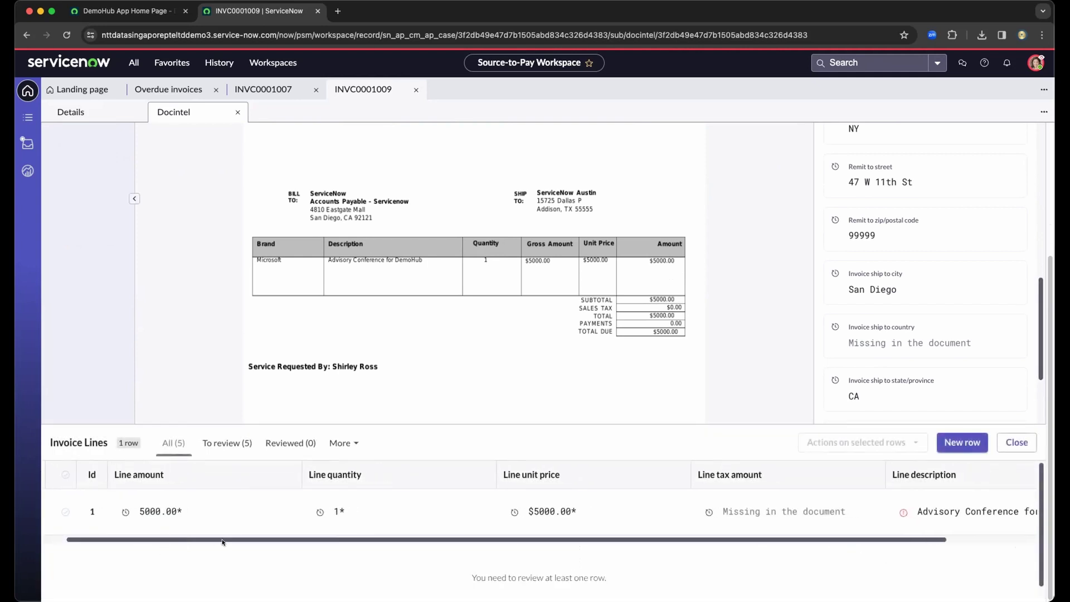
{"action": "left_click", "coordinate": [867, 512]}
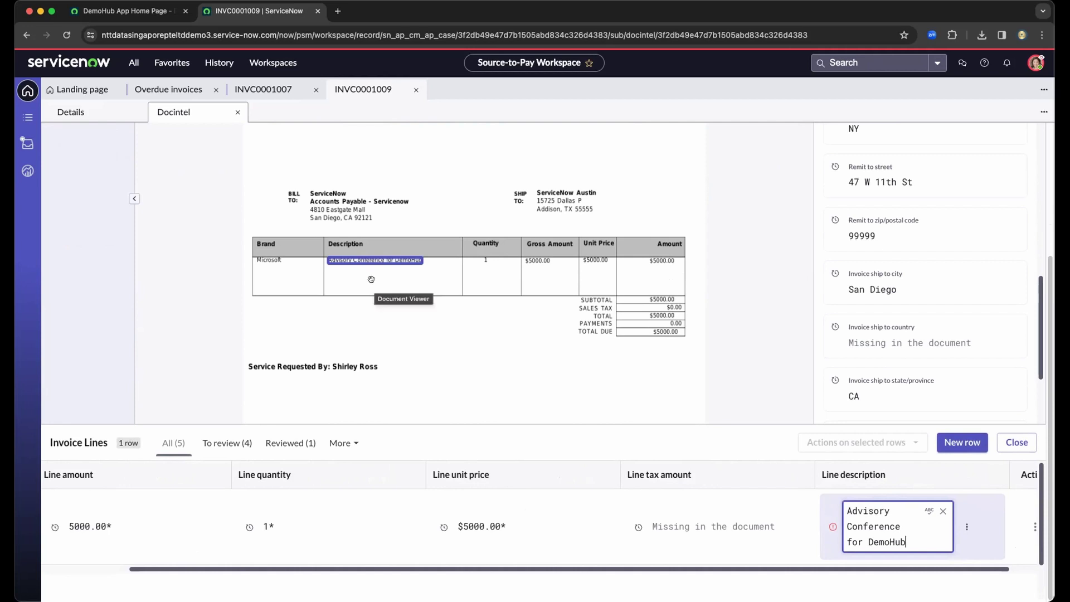
{"action": "left_click", "coordinate": [957, 444]}
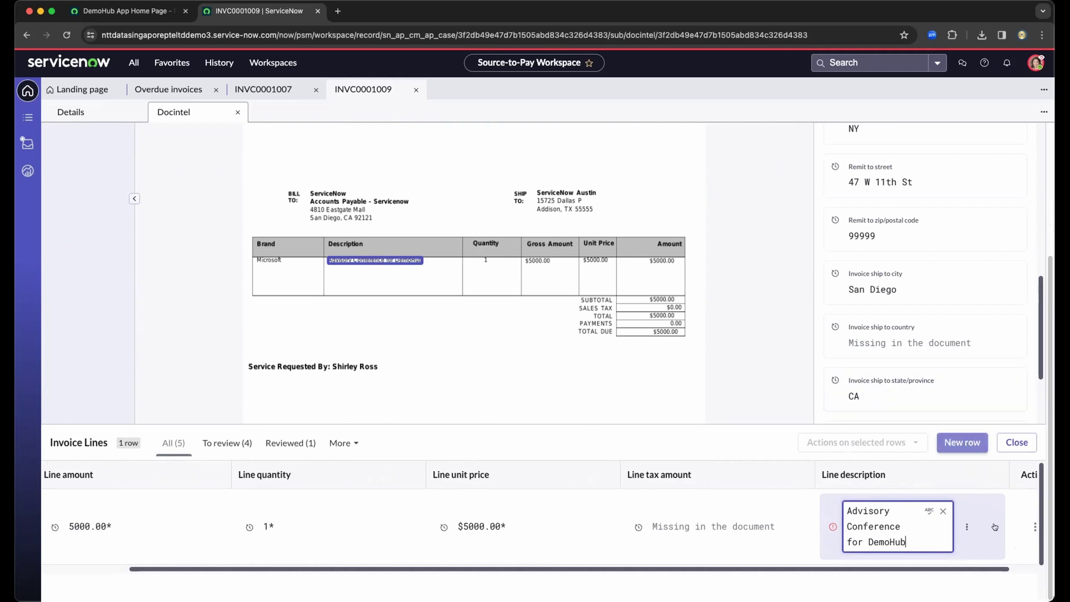
{"action": "left_click", "coordinate": [1032, 526]}
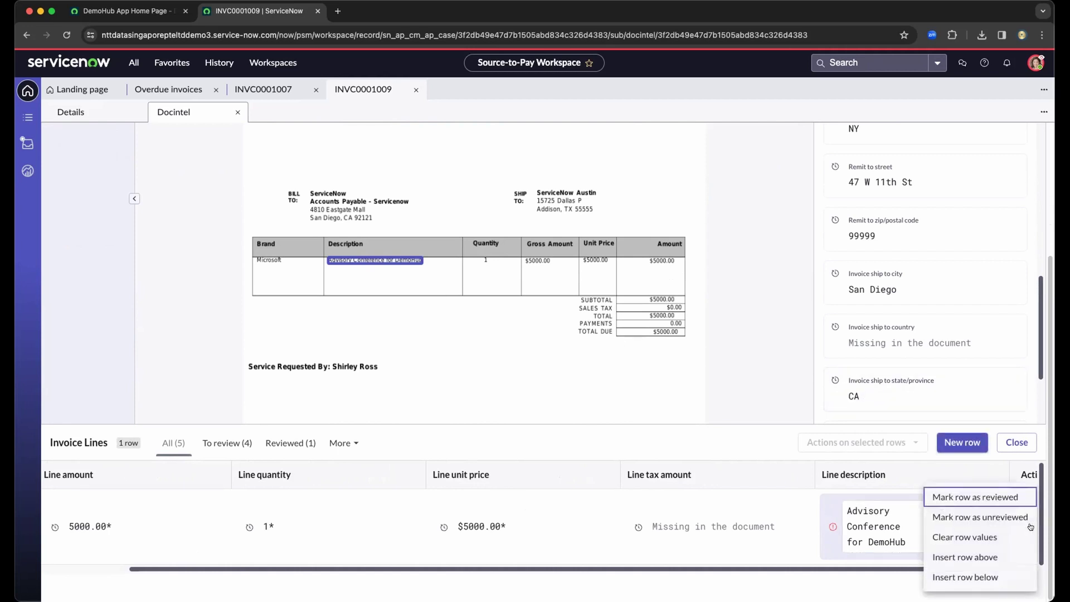
{"action": "left_click", "coordinate": [720, 435]}
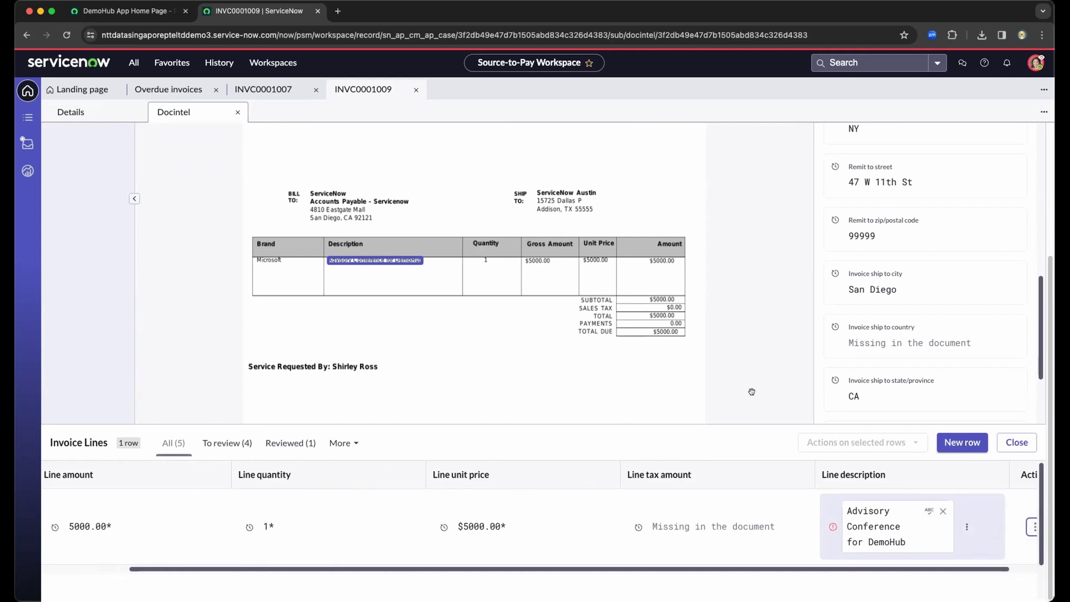
{"action": "scroll", "coordinate": [745, 390], "scroll_direction": "right", "scroll_amount": 1}
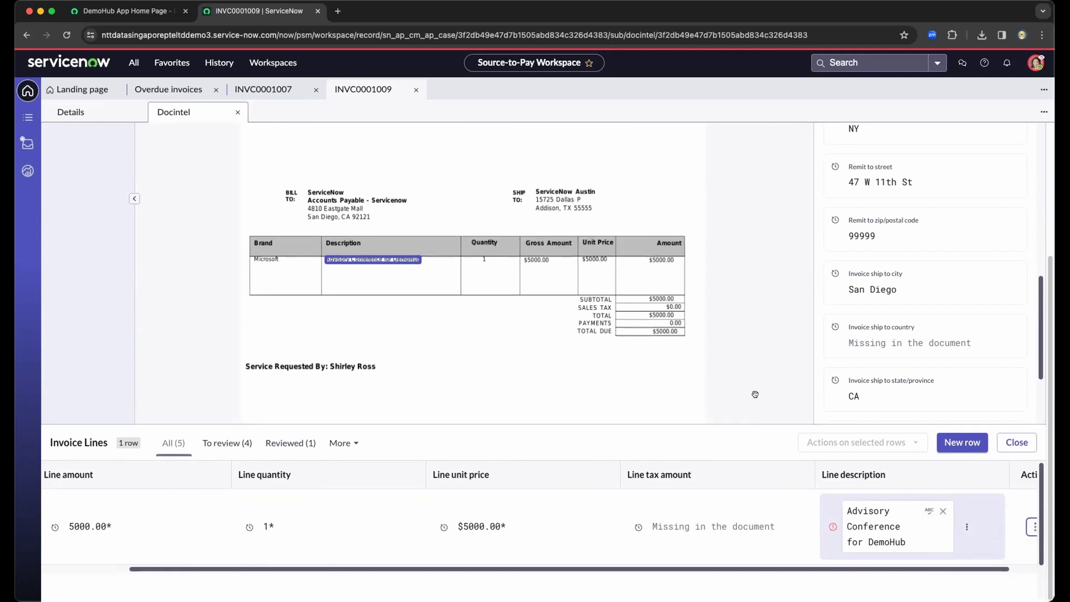
{"action": "scroll", "coordinate": [757, 398], "scroll_direction": "up", "scroll_amount": 2}
{"action": "scroll", "coordinate": [757, 398], "scroll_direction": "left", "scroll_amount": 2}
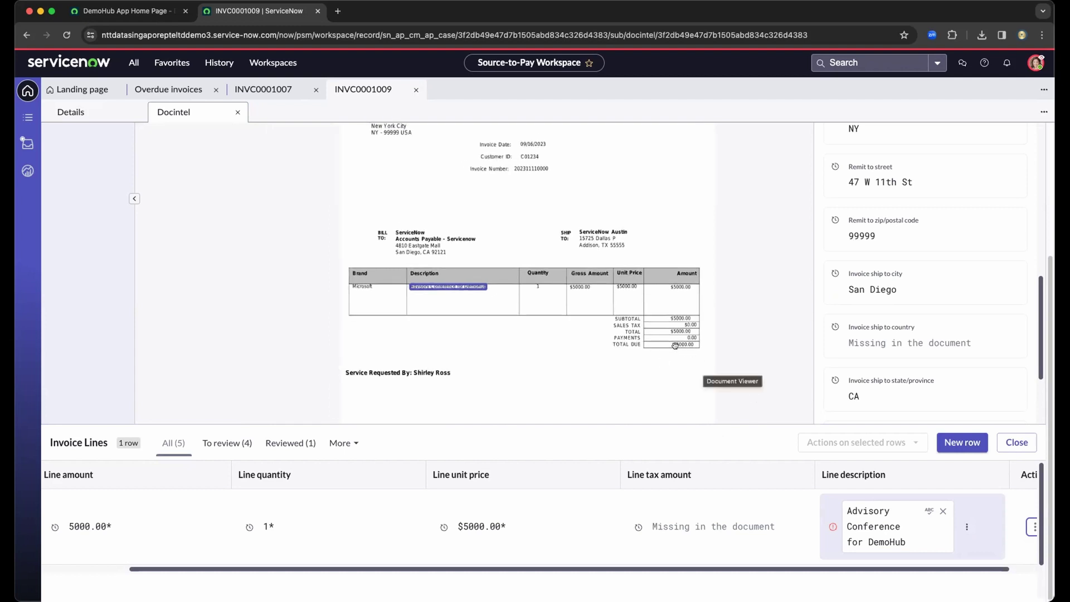
{"action": "scroll", "coordinate": [547, 362], "scroll_direction": "up", "scroll_amount": 2}
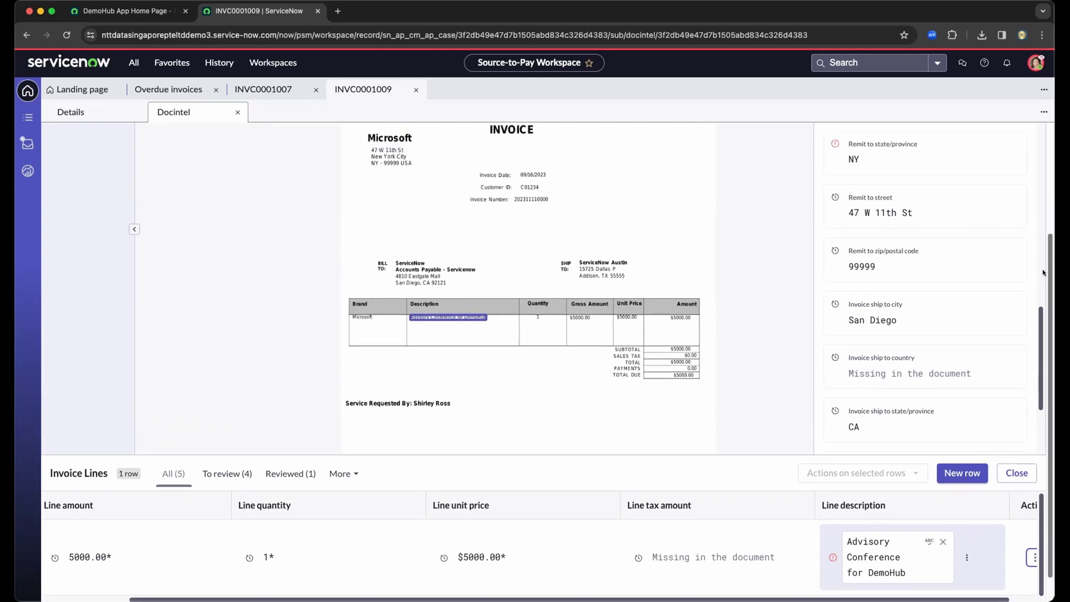